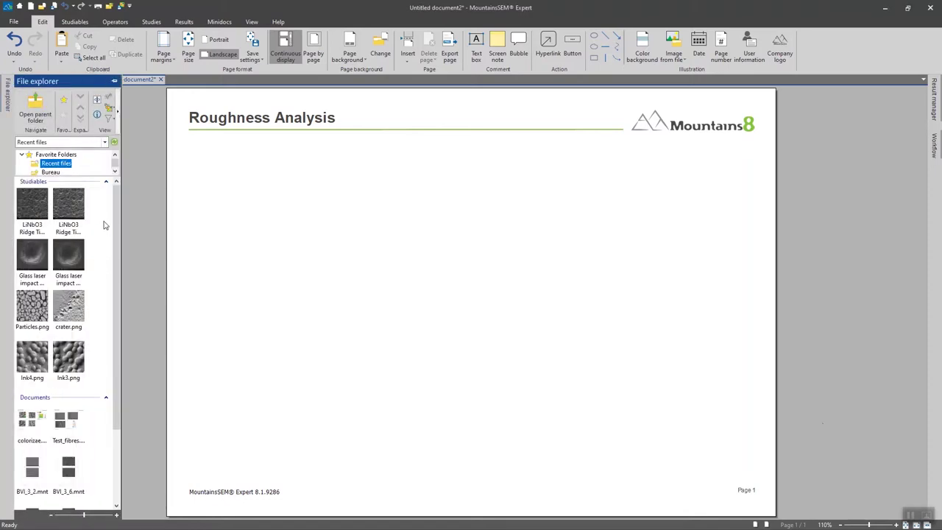
Step: Insert the LiNbO3 Ridge Tilt52 and Tilt45 SEM images and arrange them side by side below the title
left_click(24, 209)
left_click(72, 203, "ctrl")
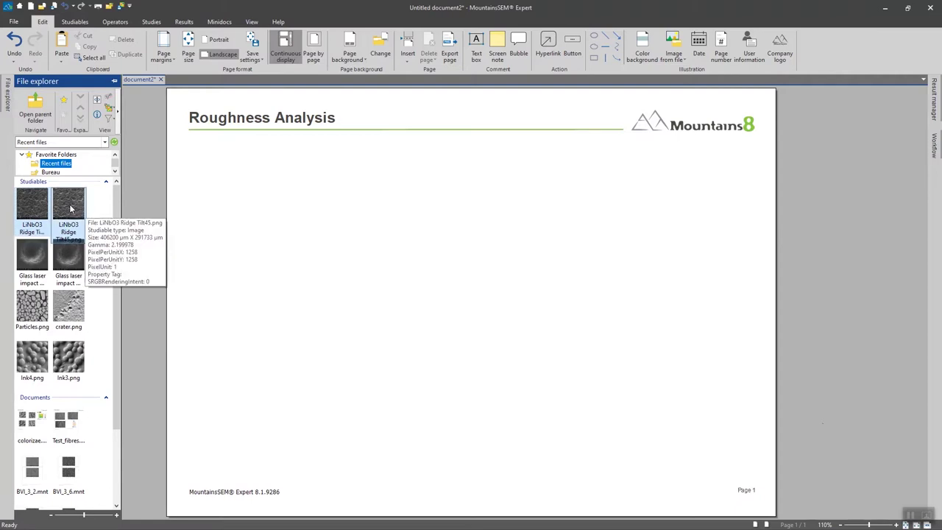
double_click(70, 209)
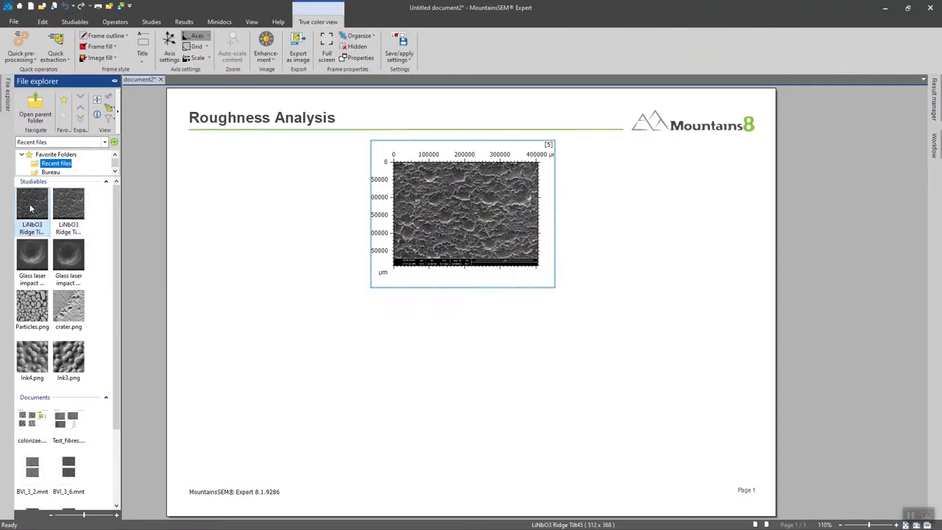
left_click_drag(618, 155, 240, 145)
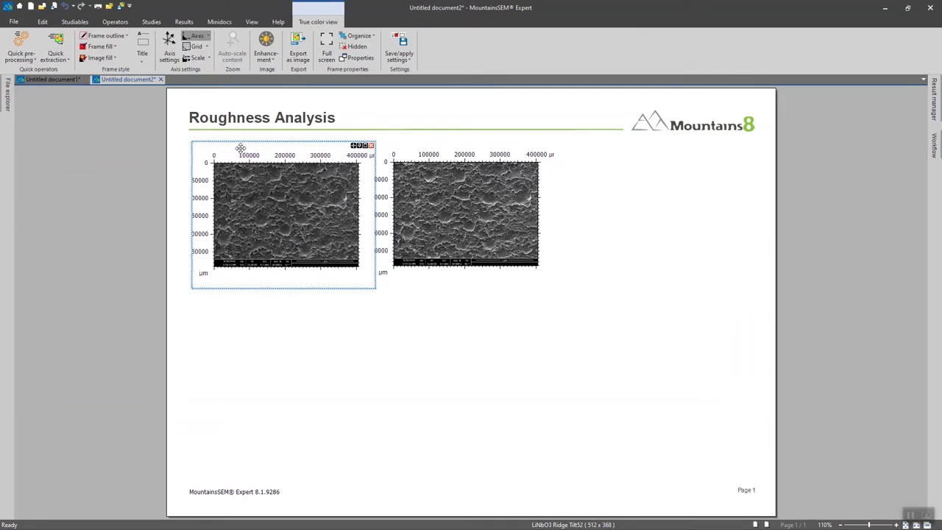
left_click_drag(399, 144, 433, 144)
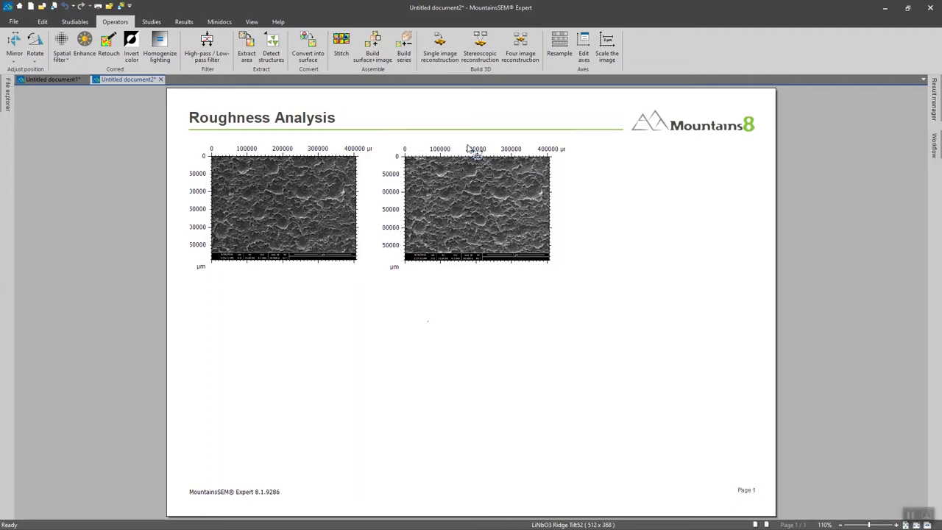
Step: Start a stereoscopic reconstruction with LiNbO3 Ridge Tilt45 as first image and Tilt52 as second
left_click(480, 41)
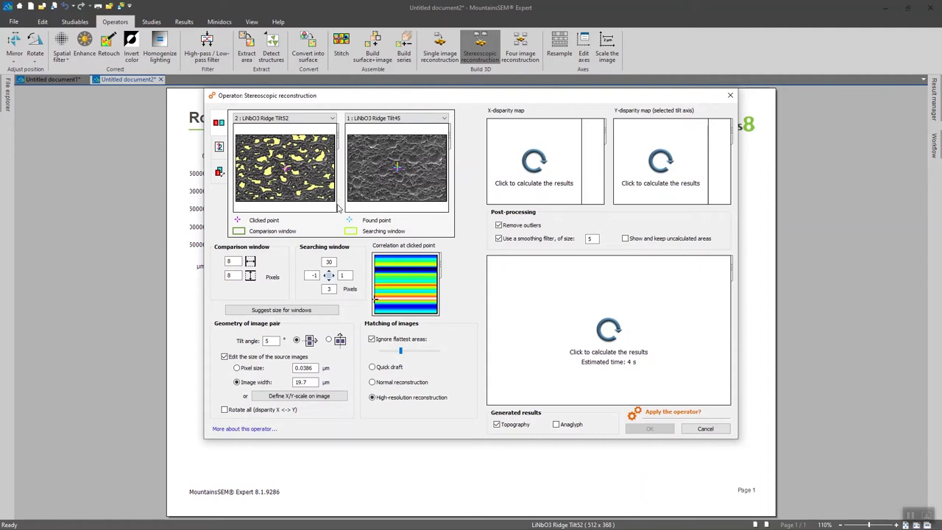
left_click(302, 119)
left_click(305, 128)
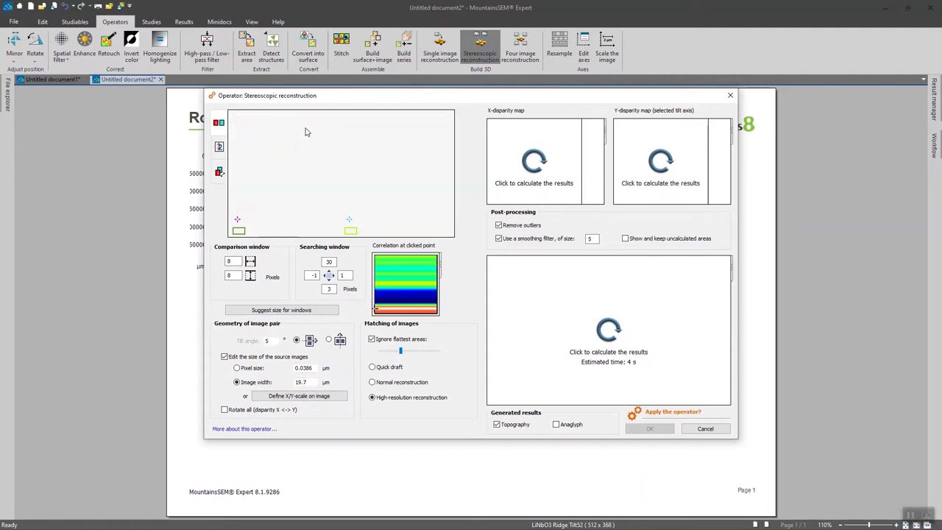
left_click(405, 119)
left_click(412, 134)
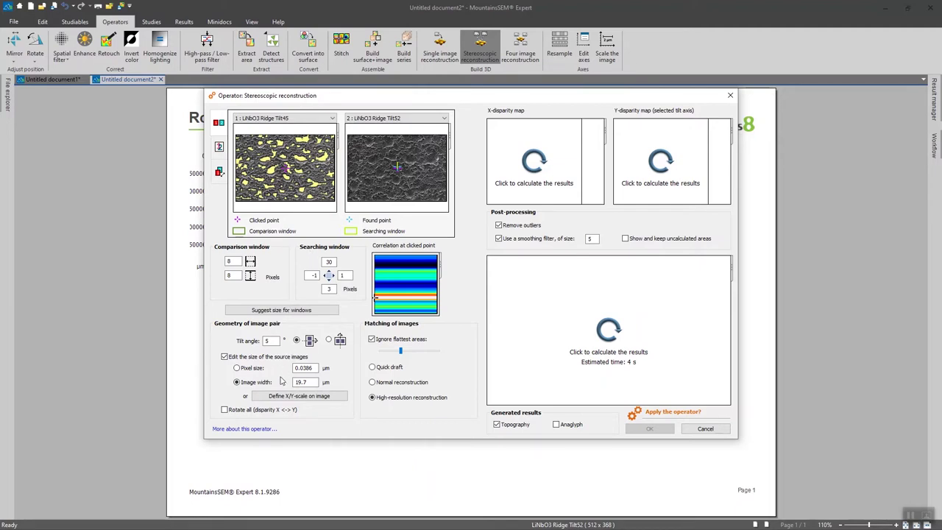
Step: Stretch the scale-measuring line from one end of the image's scale bar to the other
left_click(297, 397)
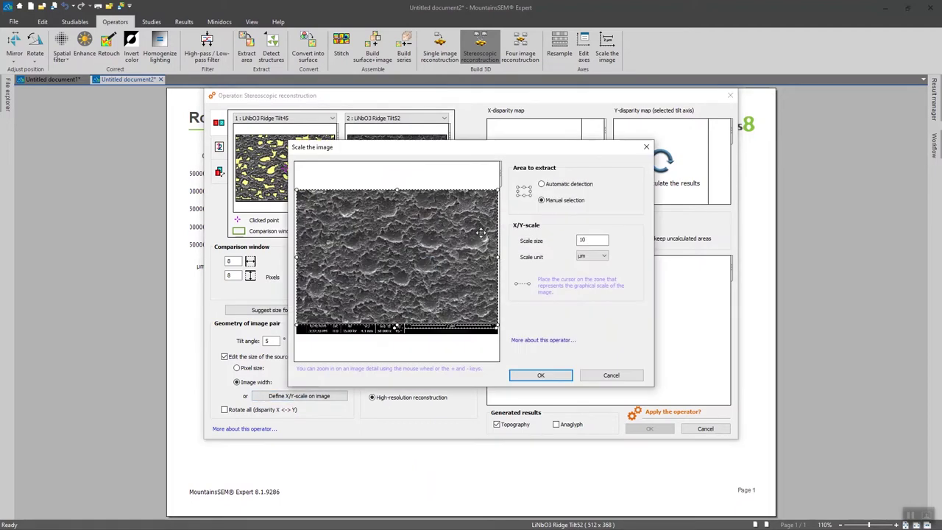
scroll(407, 331, "up", 5)
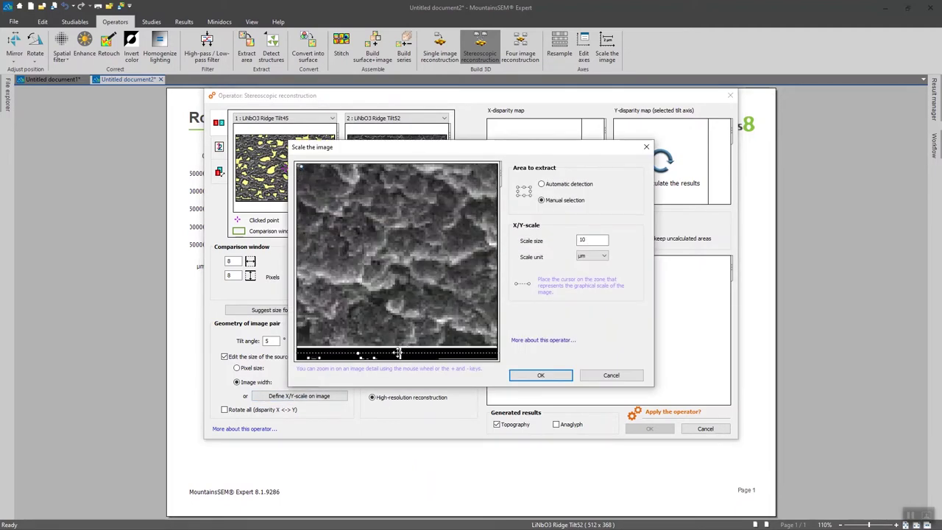
scroll(337, 329, "up", 3)
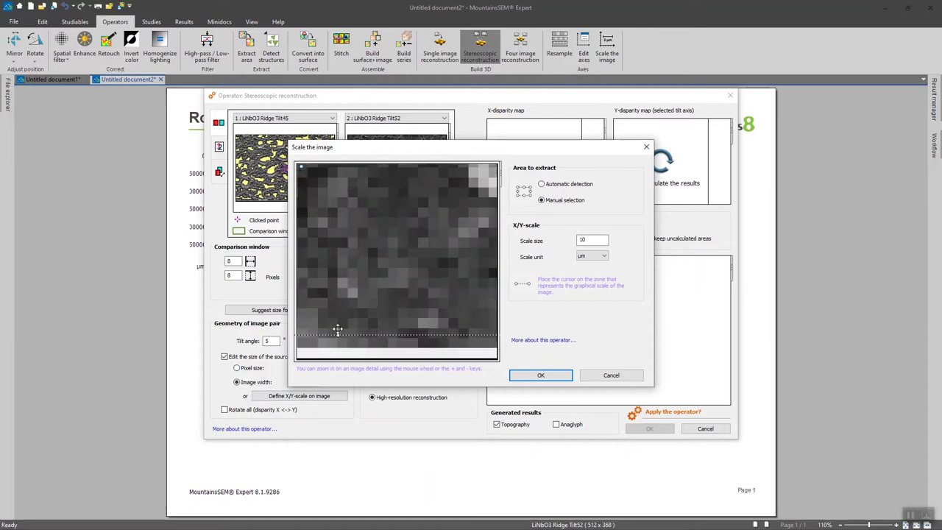
left_click_drag(337, 329, 338, 347)
scroll(447, 323, "down", 8)
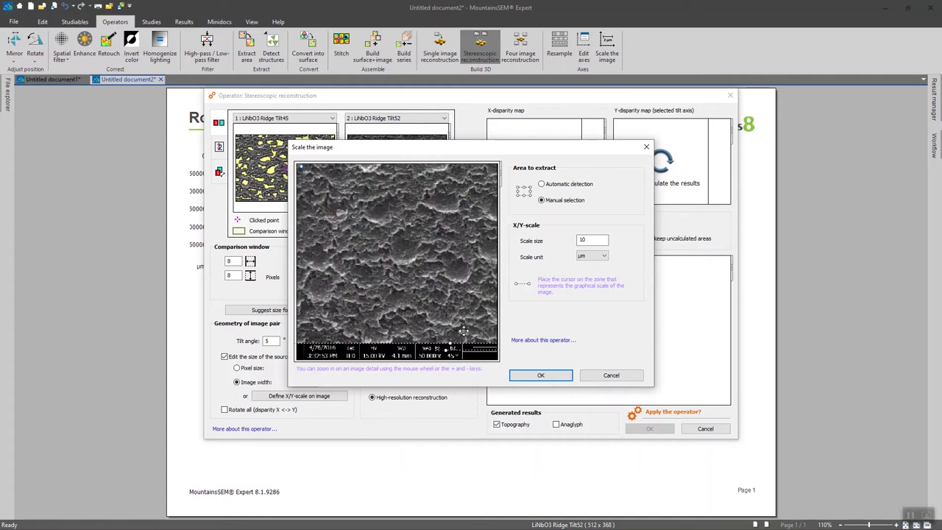
left_click_drag(396, 326, 415, 331)
scroll(414, 336, "up", 6)
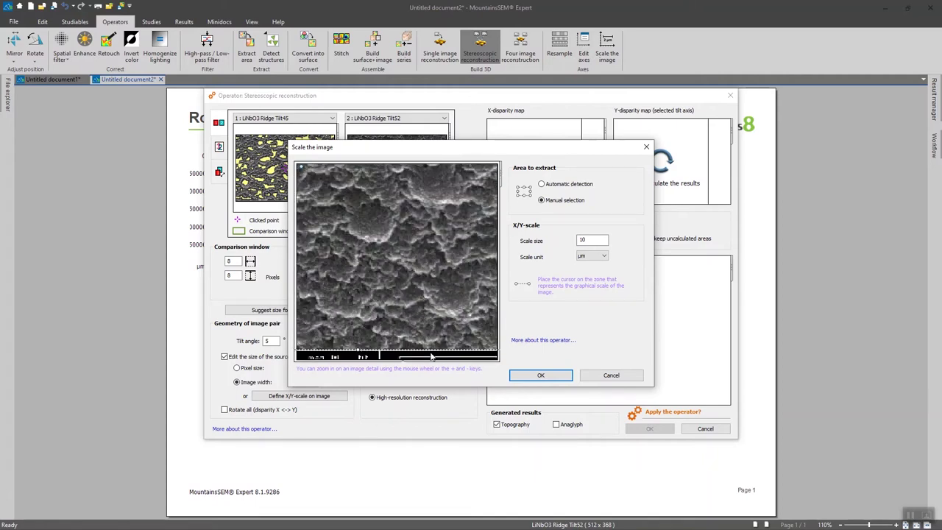
scroll(420, 358, "up", 4)
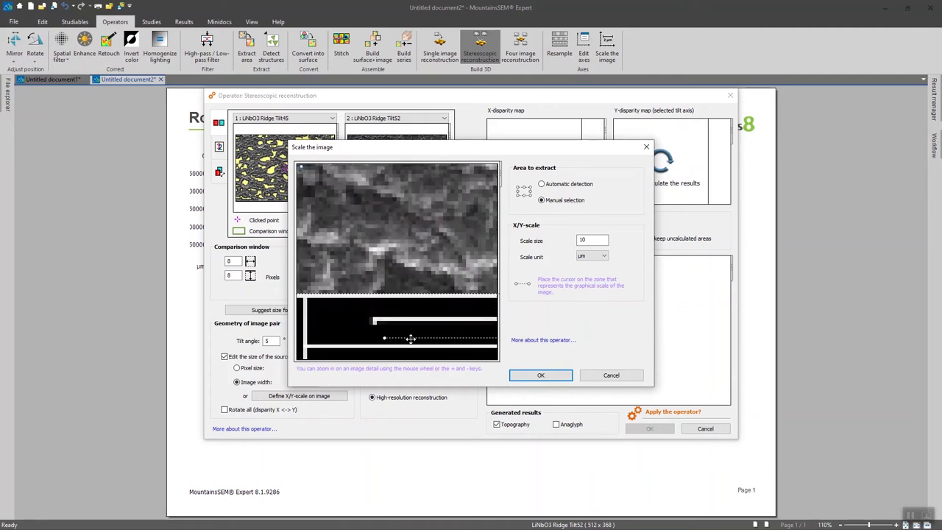
scroll(421, 333, "down", 5)
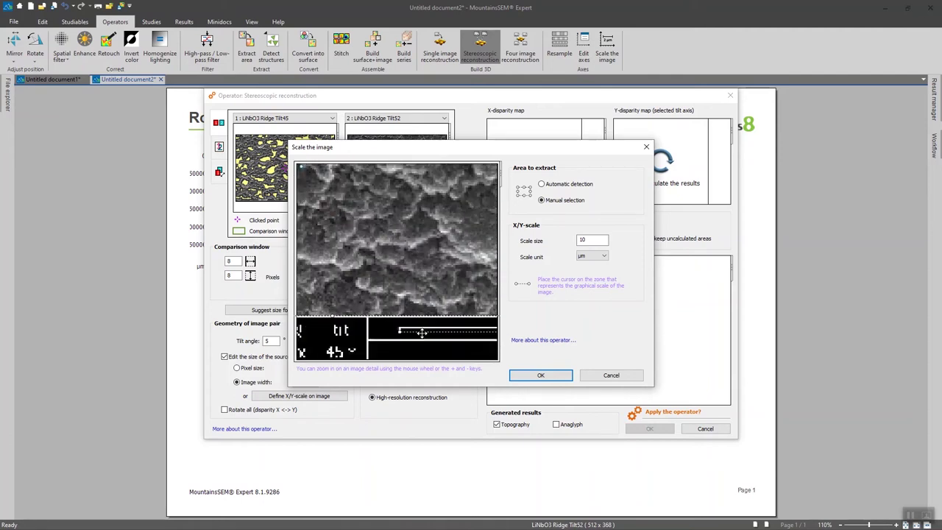
scroll(421, 332, "down", 5)
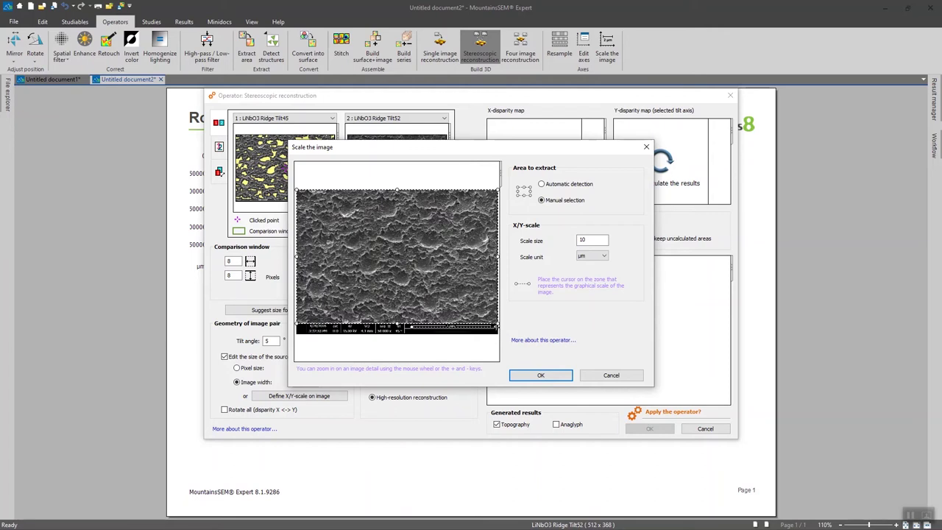
scroll(490, 333, "up", 3)
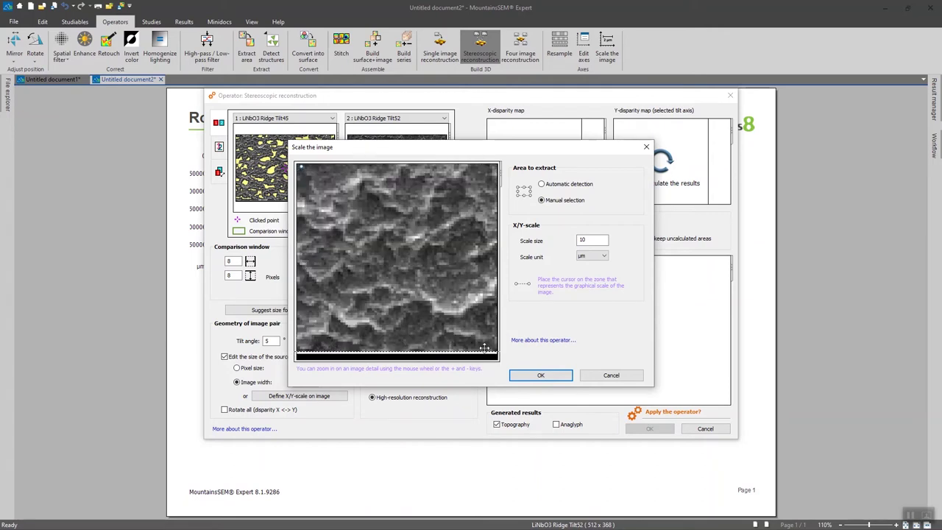
scroll(437, 280, "up", 2)
scroll(437, 280, "up", 1)
left_click_drag(447, 319, 463, 322)
Step: Enter 1 µm as the scale size, giving the images a 2.54 µm width
double_click(596, 239)
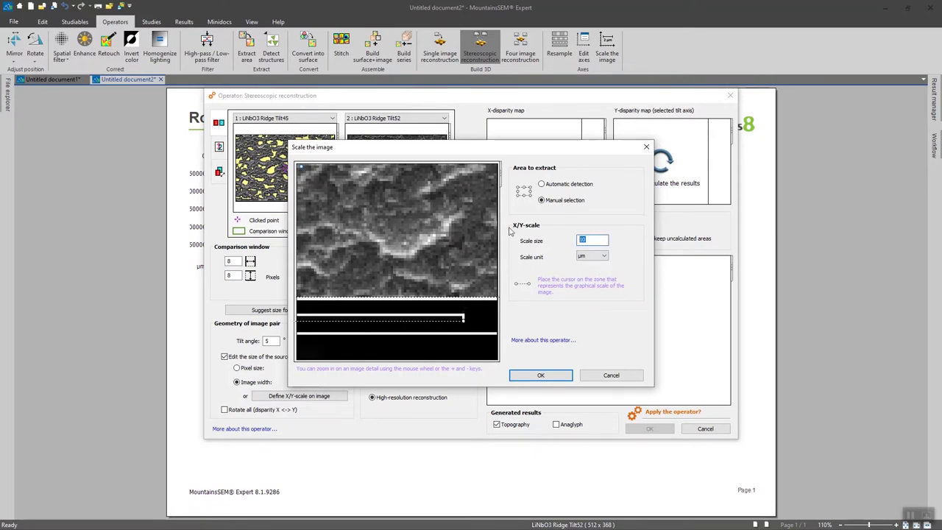
type("1")
key("Return")
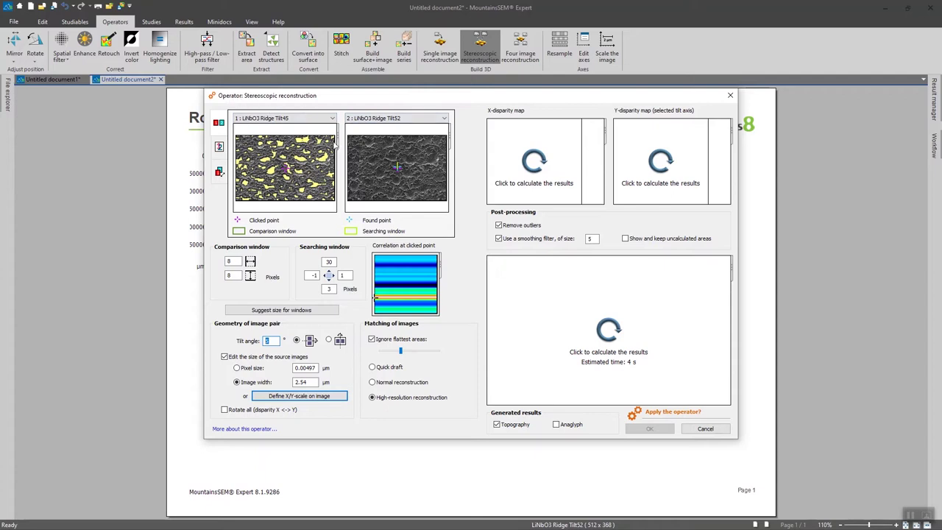
Step: Use a 7° tilt angle, stop ignoring flattest areas, and apply the suggested window sizes
type("7")
mouse_move(335, 145)
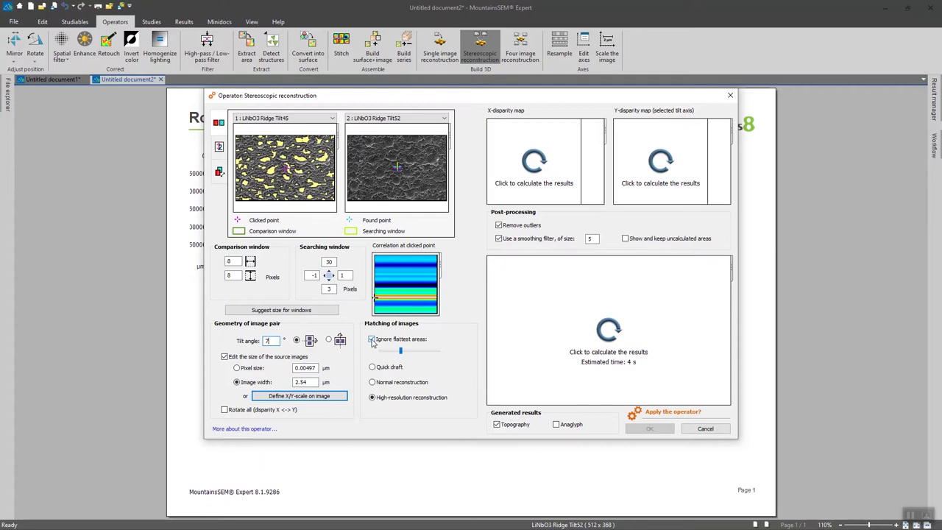
left_click(371, 340)
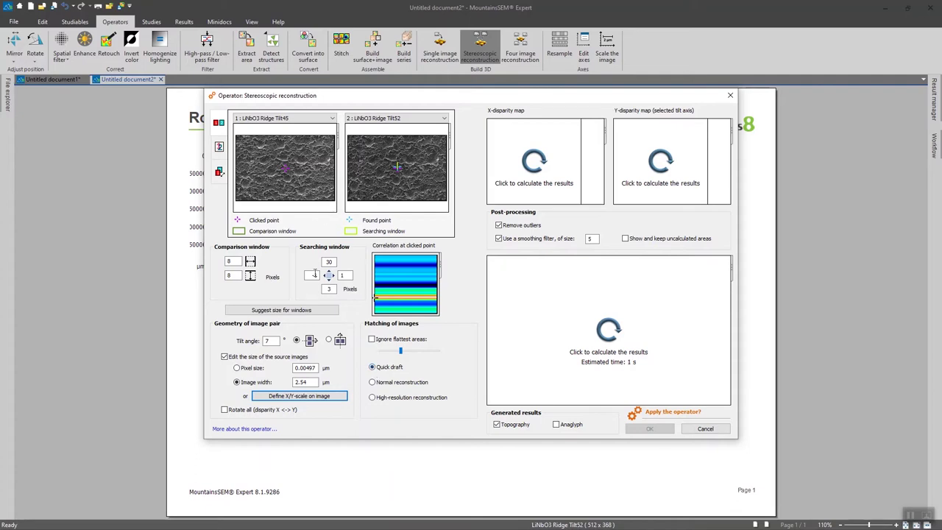
left_click(285, 310)
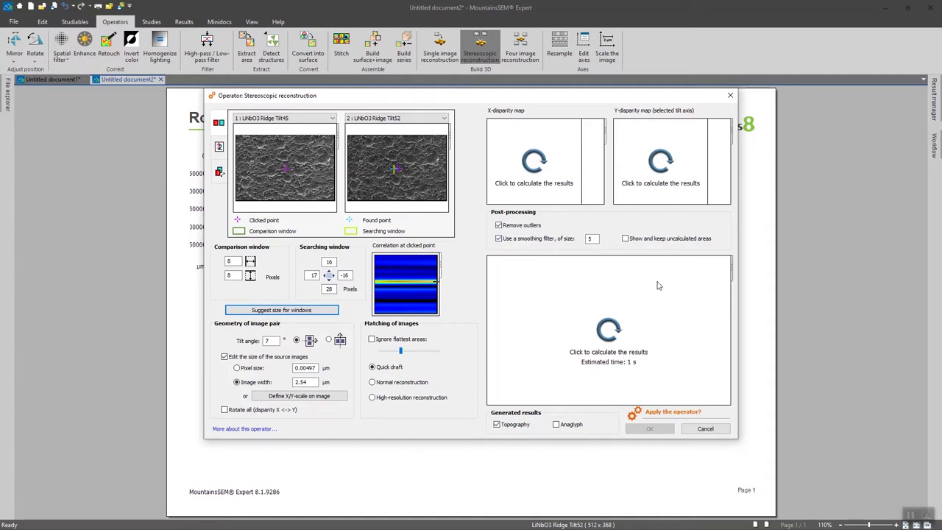
Step: Calculate the disparity maps and confirm the reconstruction to add the topography to the report
left_click(611, 331)
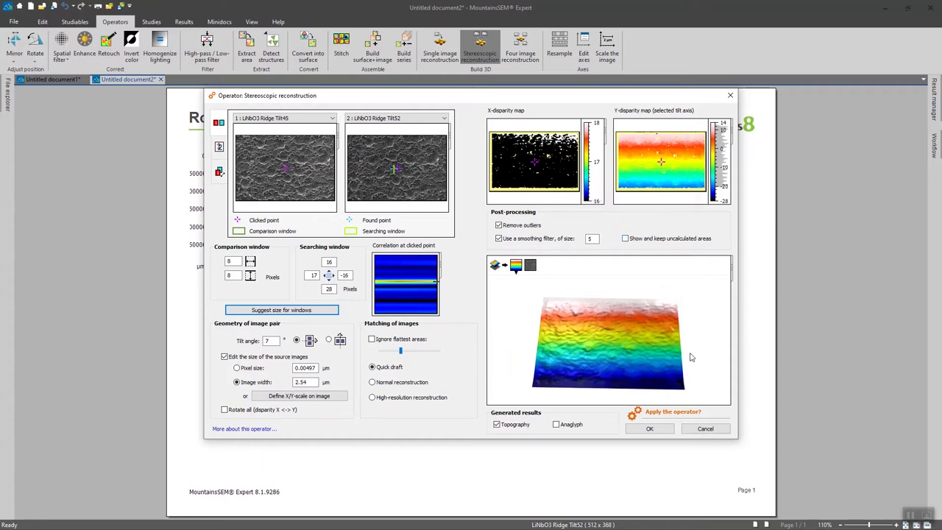
left_click(650, 430)
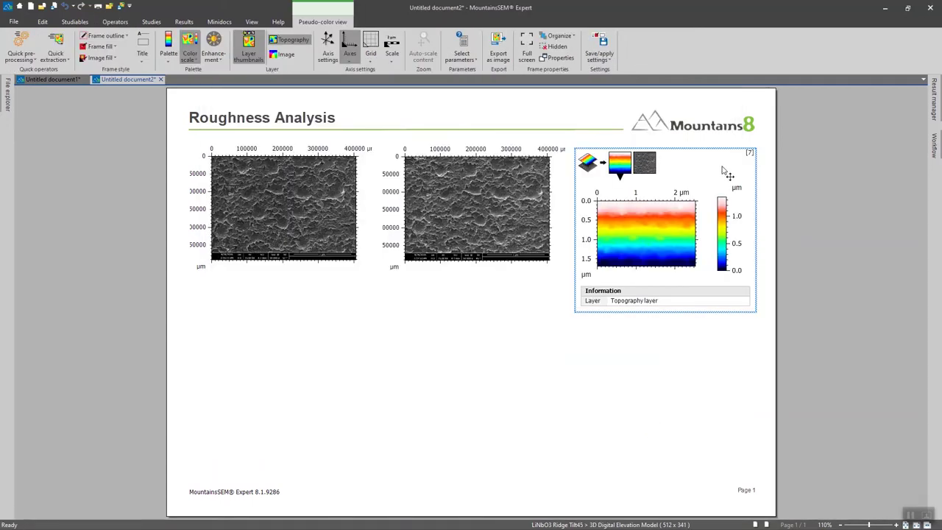
Step: Move the topography map below the first SEM image and enlarge its frame across the page
left_click_drag(710, 169, 320, 286)
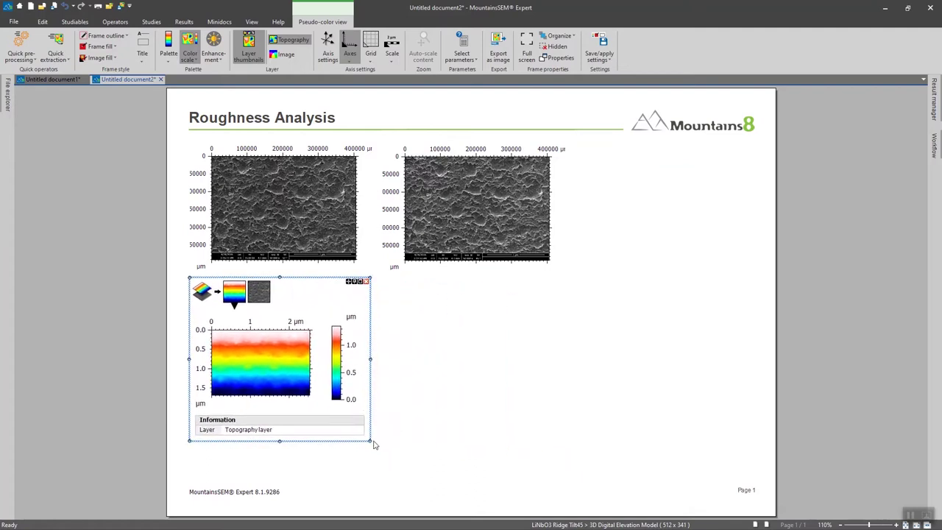
left_click_drag(373, 442, 551, 475)
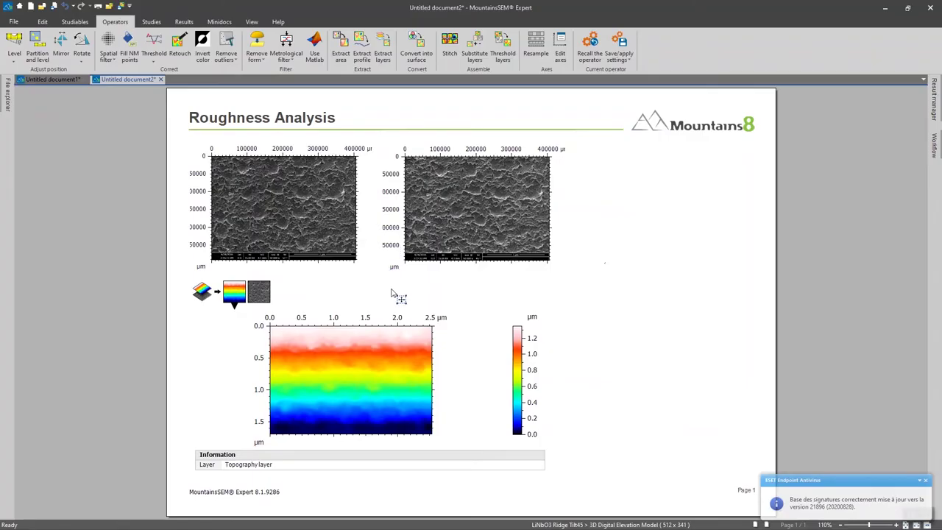
left_click(392, 292)
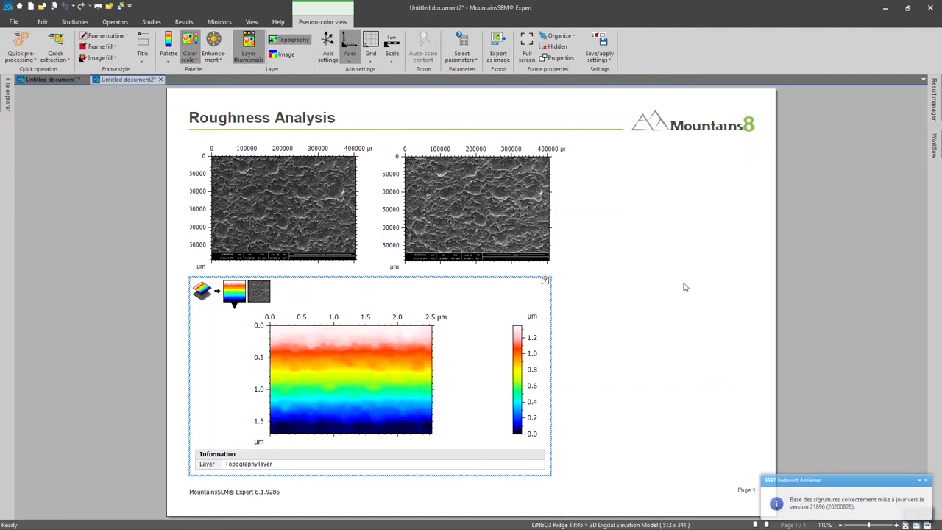
Step: Insert an ISO 25178 parameters table for the topography and open its parameter selection
left_click(153, 20)
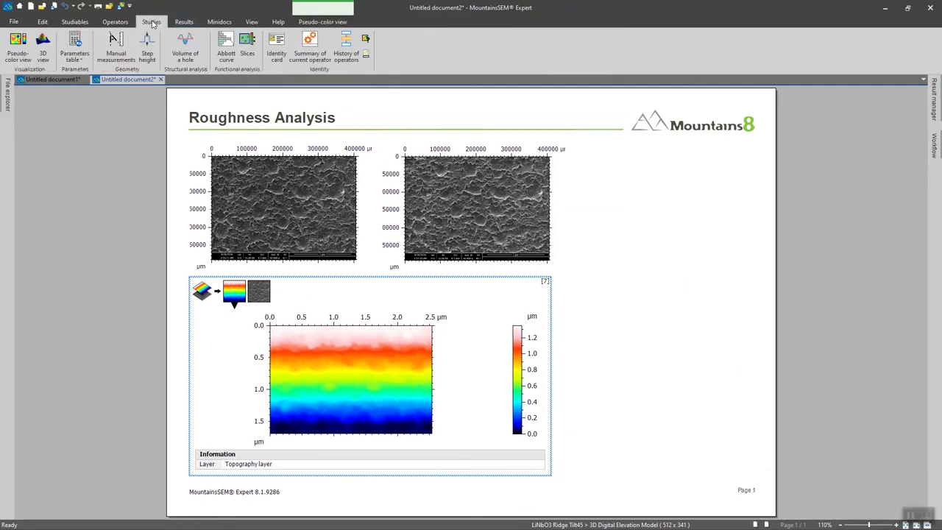
left_click(76, 42)
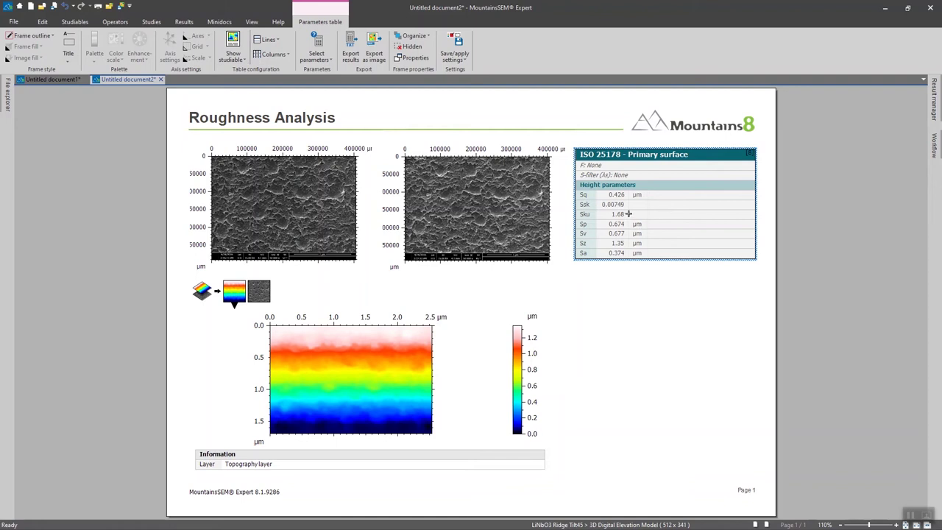
double_click(628, 213)
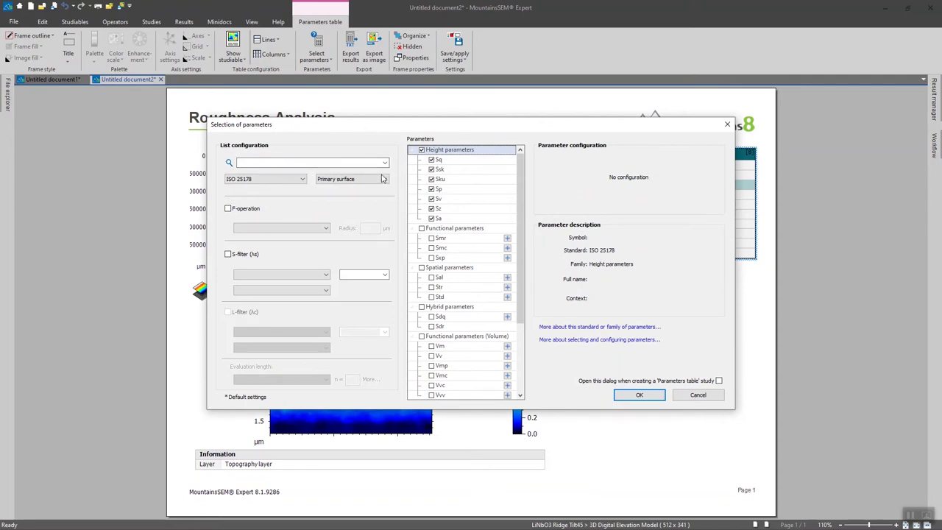
Step: Compute on the Roughness surface (S-L) with only Sa, Sz and Sq ticked
left_click(383, 180)
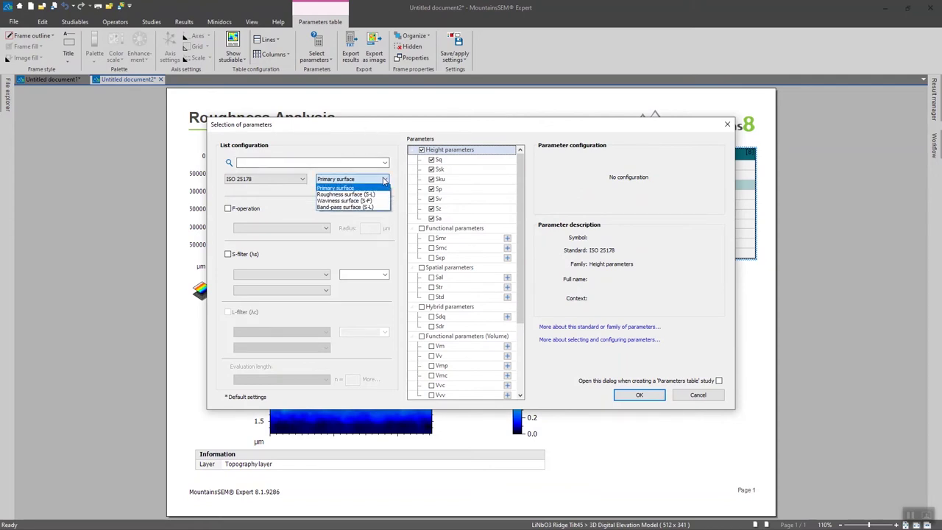
left_click(344, 195)
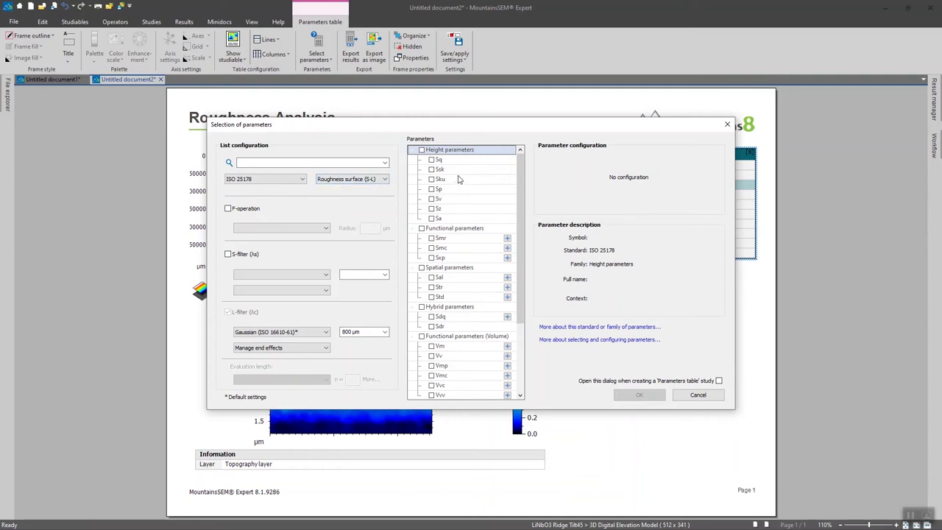
left_click(439, 218)
left_click(432, 218)
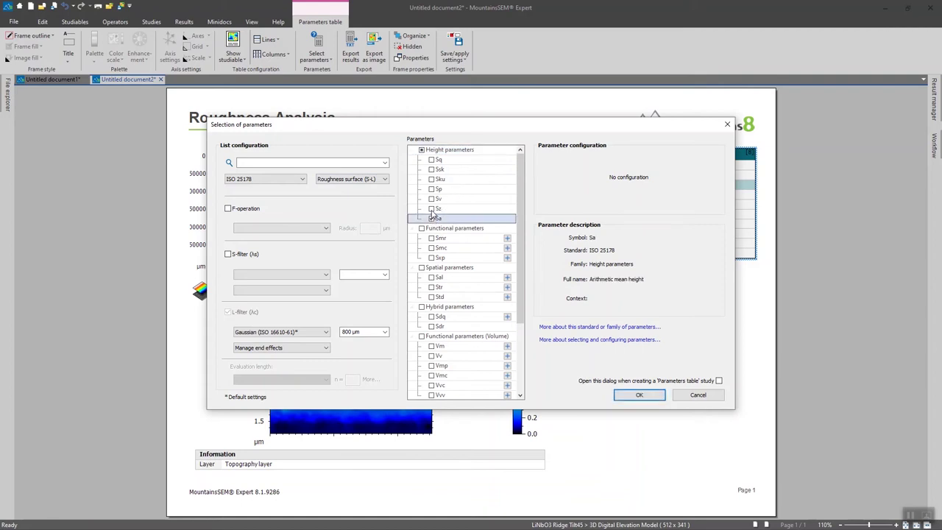
left_click(432, 209)
left_click(433, 160)
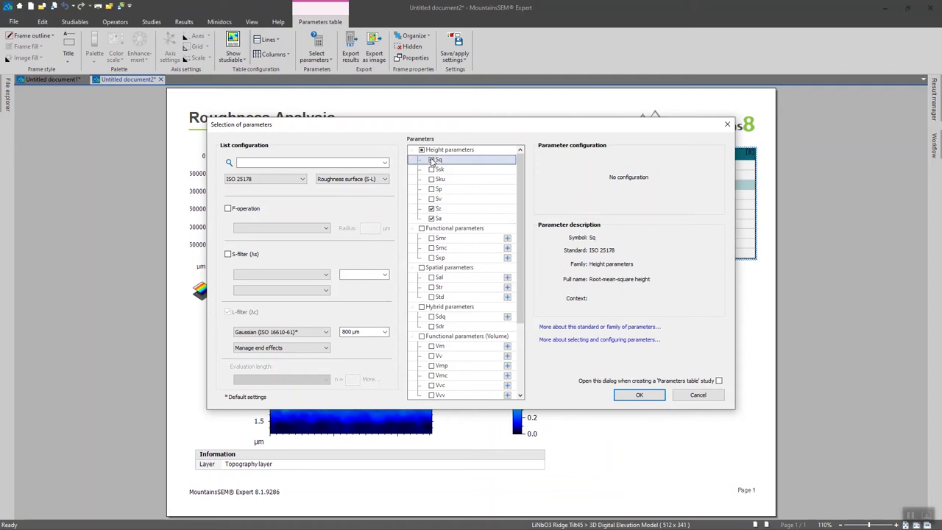
left_click(433, 159)
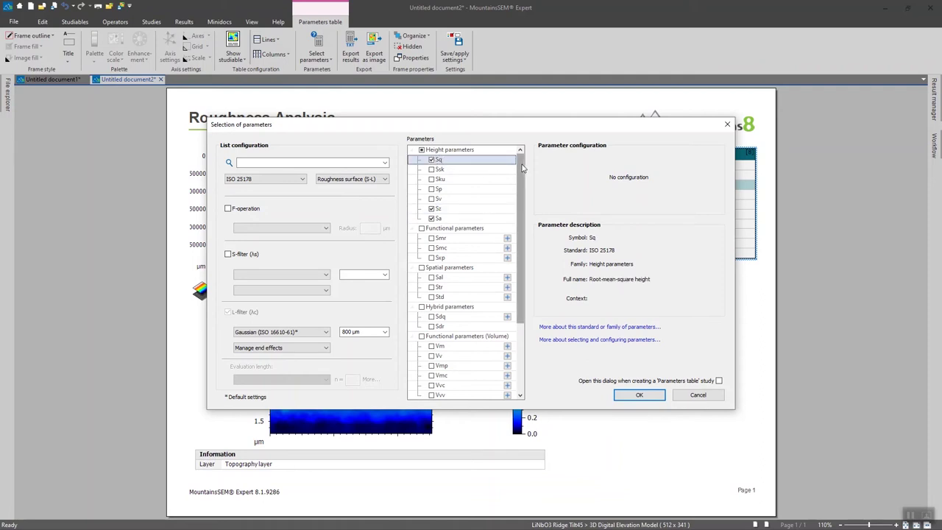
left_click_drag(521, 169, 517, 246)
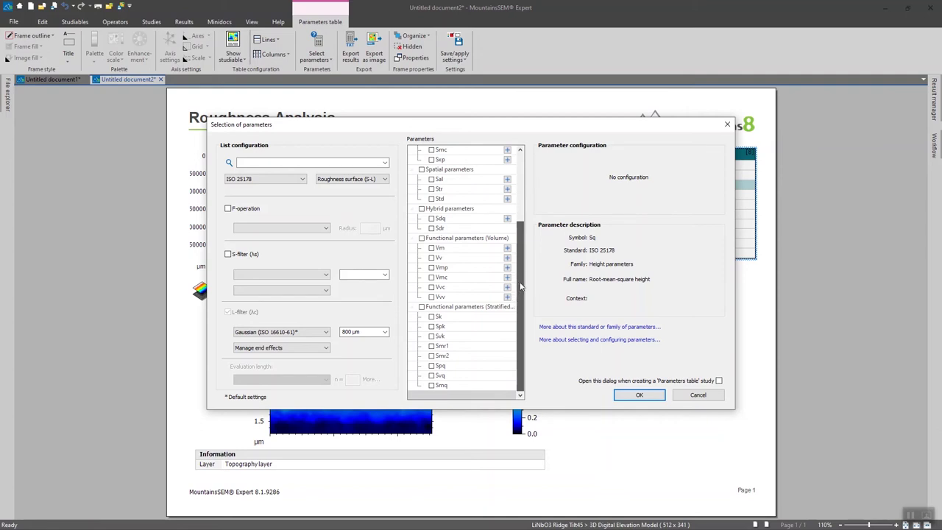
left_click_drag(520, 286, 521, 217)
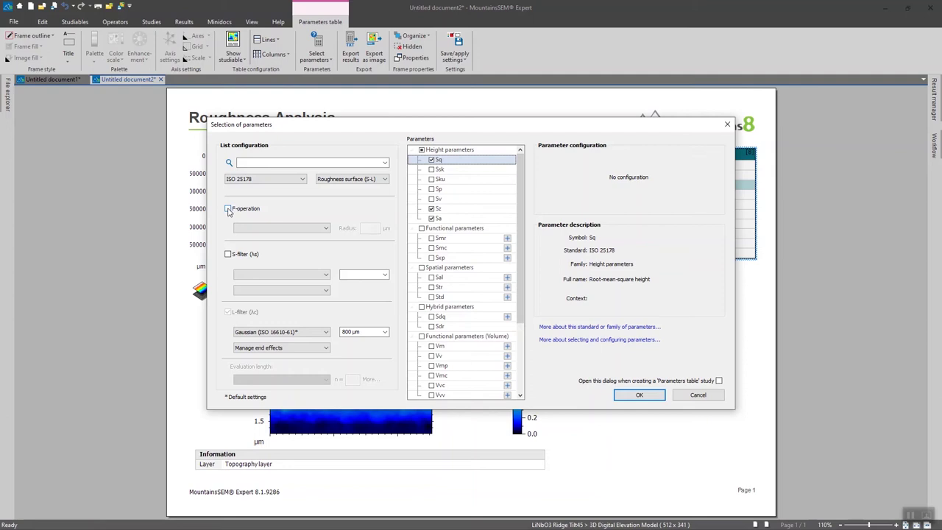
Step: Enable least squares plane levelling, set a 0.8 µm L-filter cut-off, and apply
left_click(228, 209)
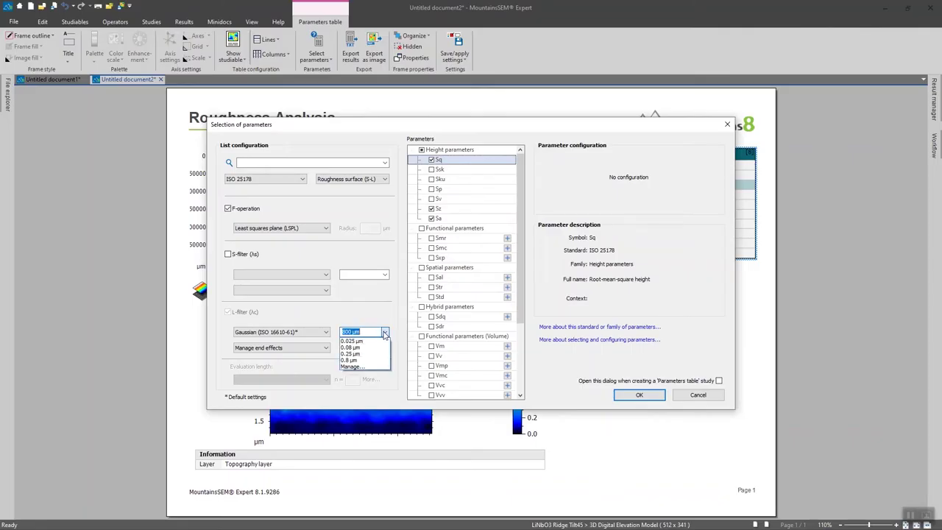
left_click(355, 361)
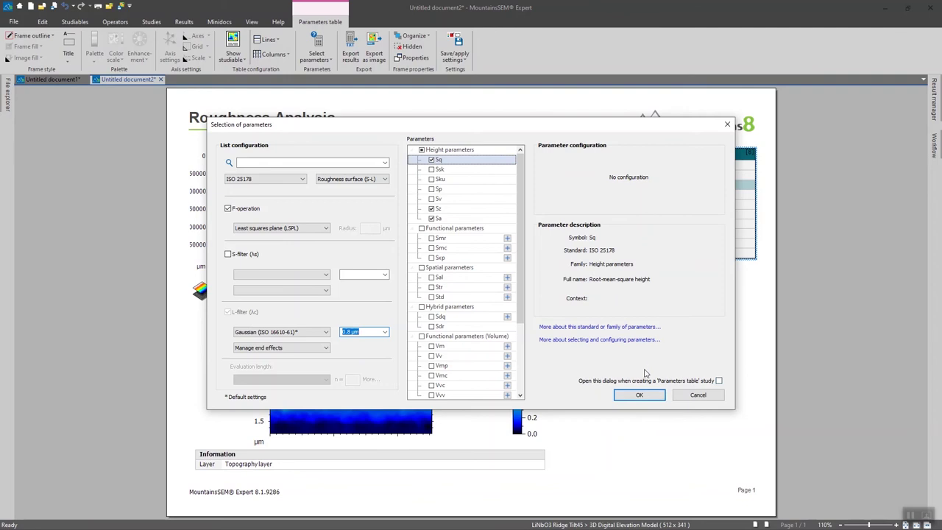
left_click(639, 396)
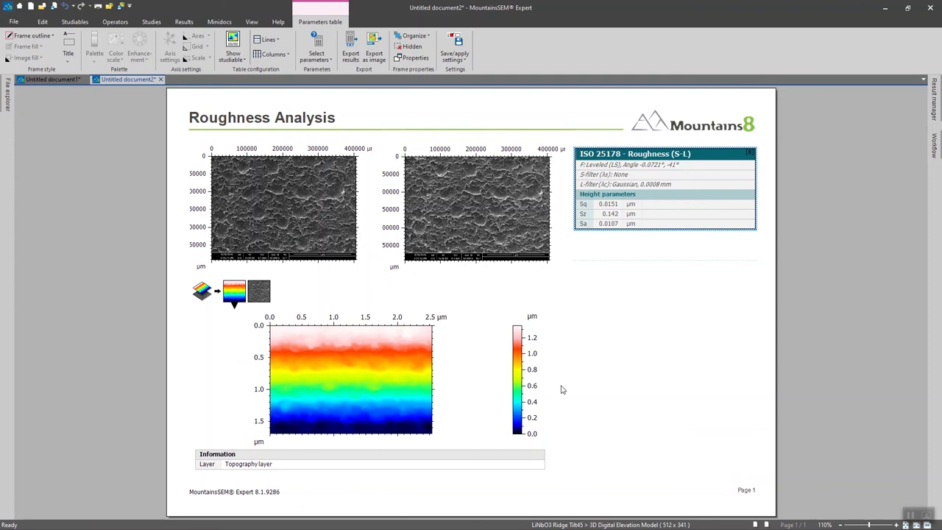
Step: Show the roughness surface studiable alongside the selected parameters table
left_click(602, 151)
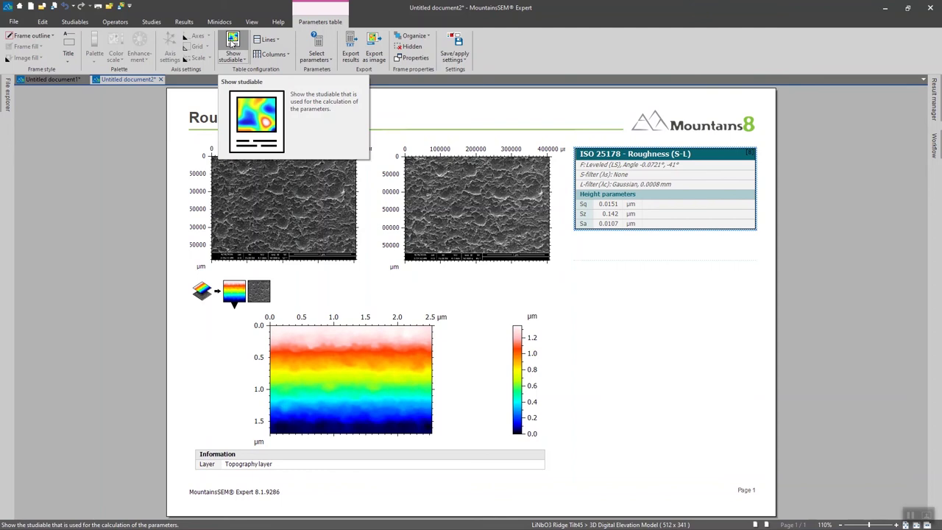
left_click(232, 43)
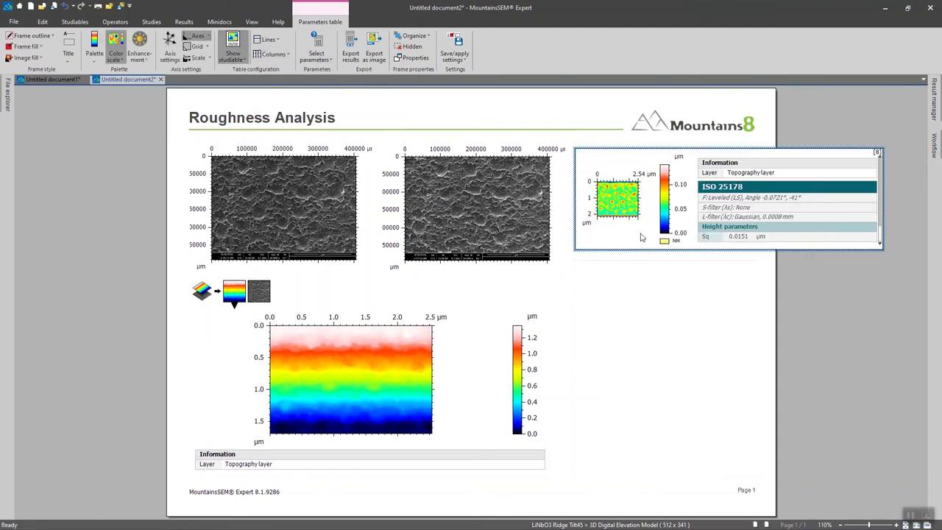
Step: Place the ISO 25178 parameters table (Sq 11.48 nm, Sa 8.522 nm) on page 2, enlarged to near full width
left_click(651, 184)
left_click(725, 237)
left_click(652, 151)
left_click_drag(656, 155, 263, 173)
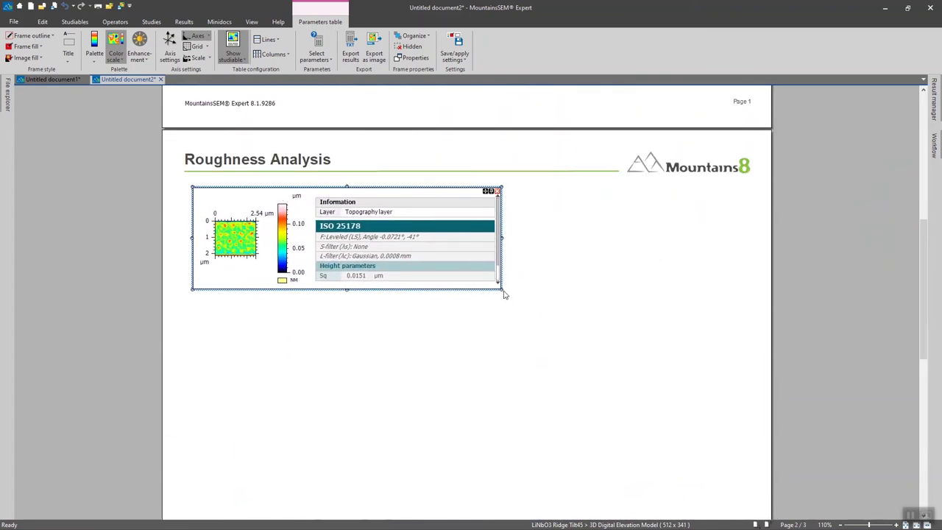
left_click_drag(502, 289, 742, 432)
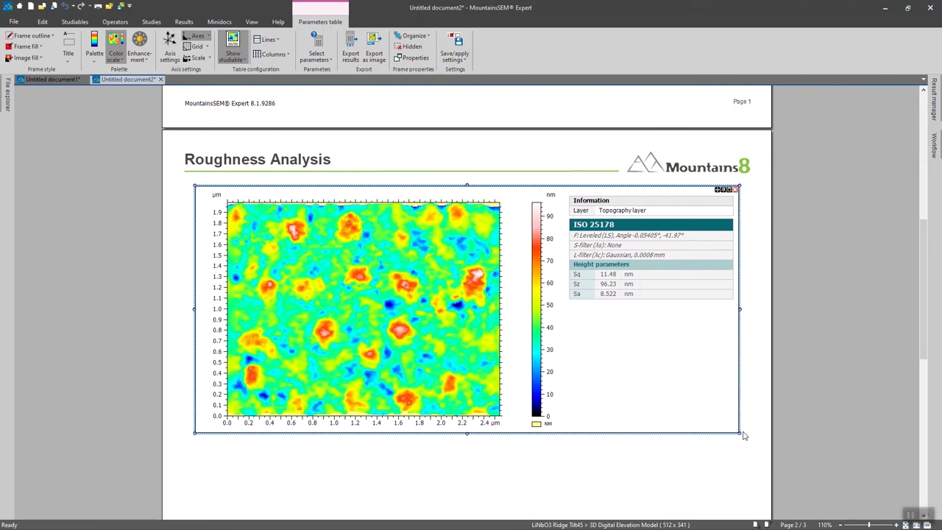